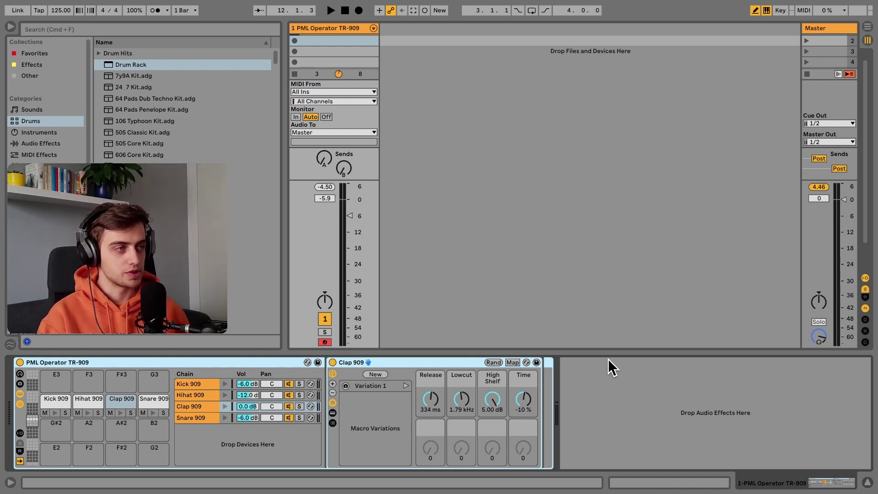
- Audition the Kick 909, Clap 909 and Snare 909 pads of the TR-909 rack
{"action": "key", "text": "a"}
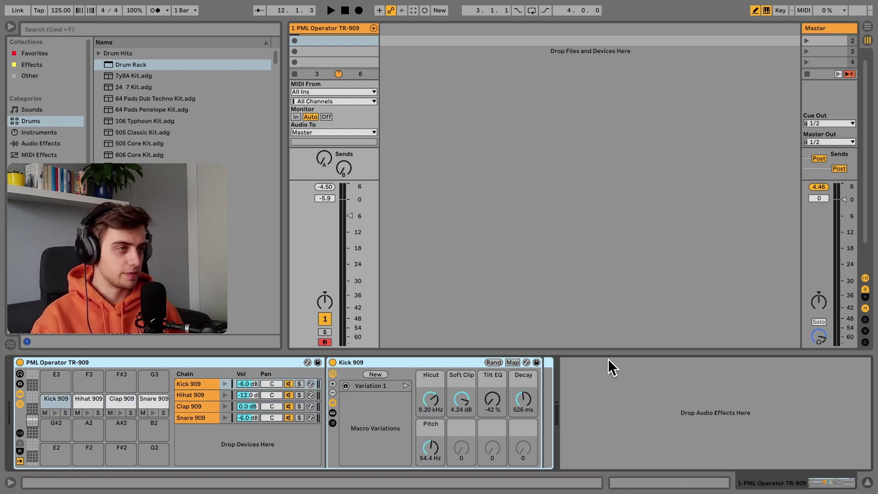
{"action": "key", "text": "a"}
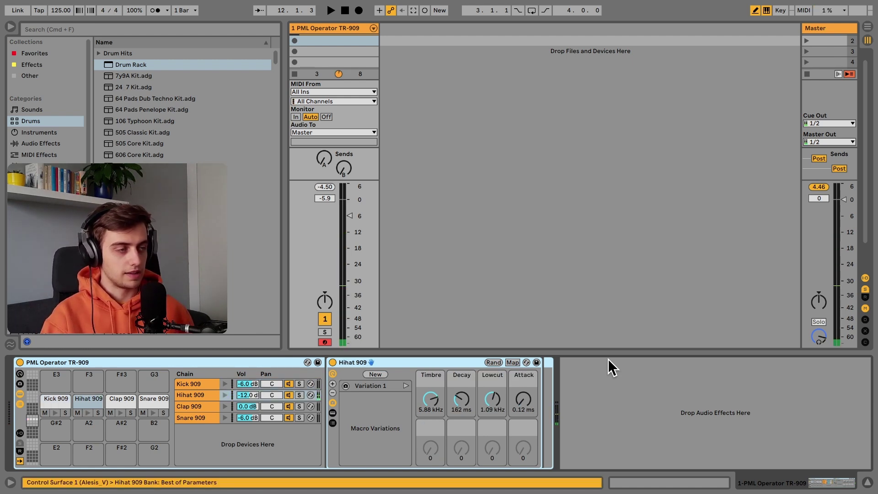
{"action": "key", "text": "s"}
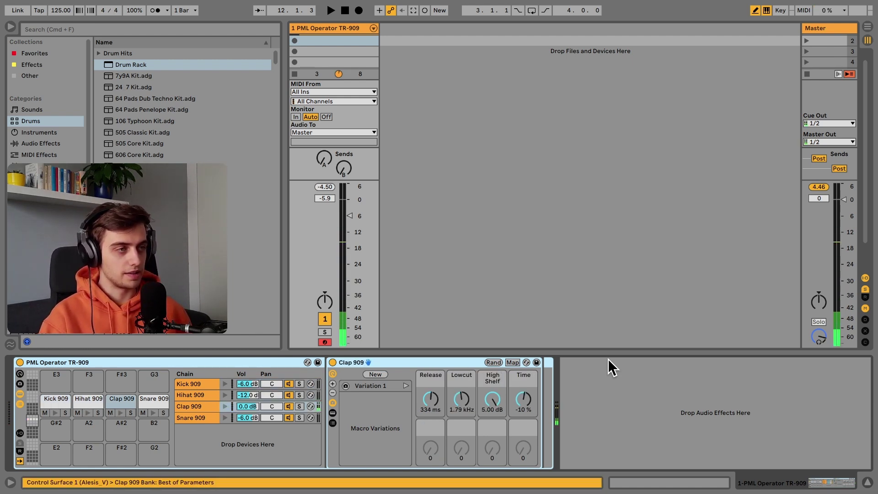
{"action": "key", "text": "e"}
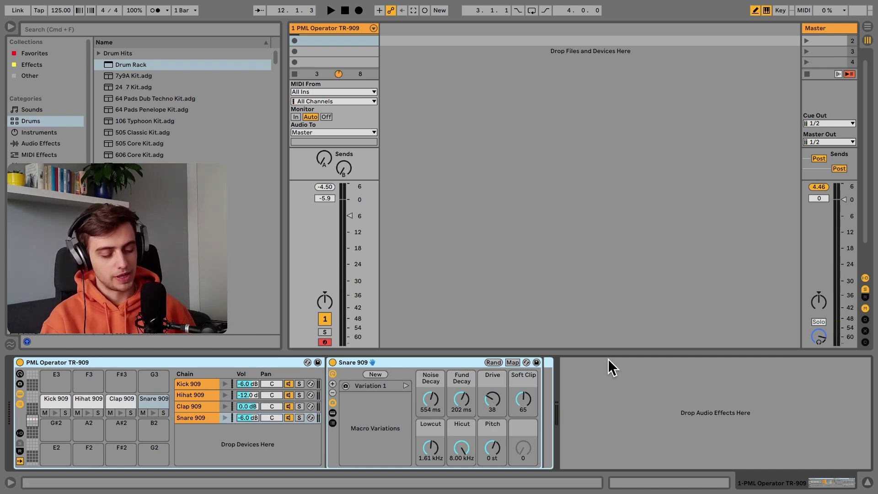
{"action": "key", "text": "a"}
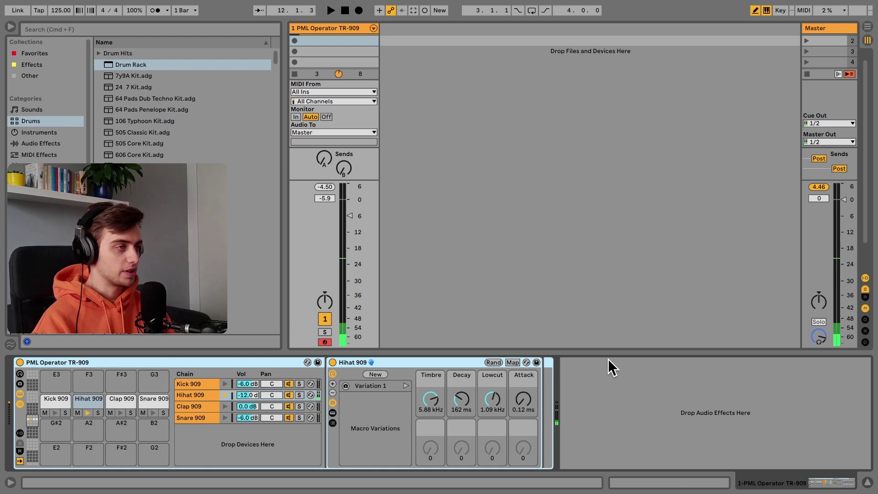
- Randomize the Hihat 909 macros to Timbre 6.00 kHz, Decay 103 ms, Lowcut 2.83 kHz, Attack 0.11 ms
{"action": "scroll", "coordinate": [465, 394], "scroll_direction": "up", "scroll_amount": 3}
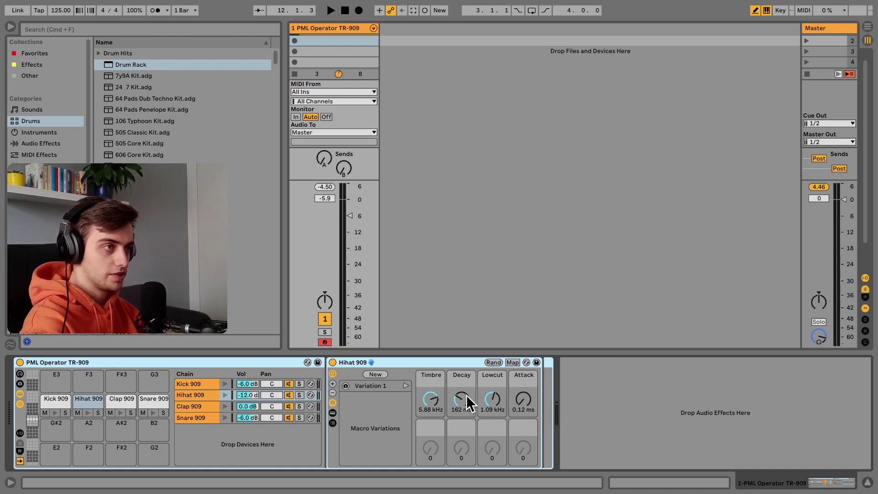
{"action": "scroll", "coordinate": [466, 394], "scroll_direction": "up", "scroll_amount": 8}
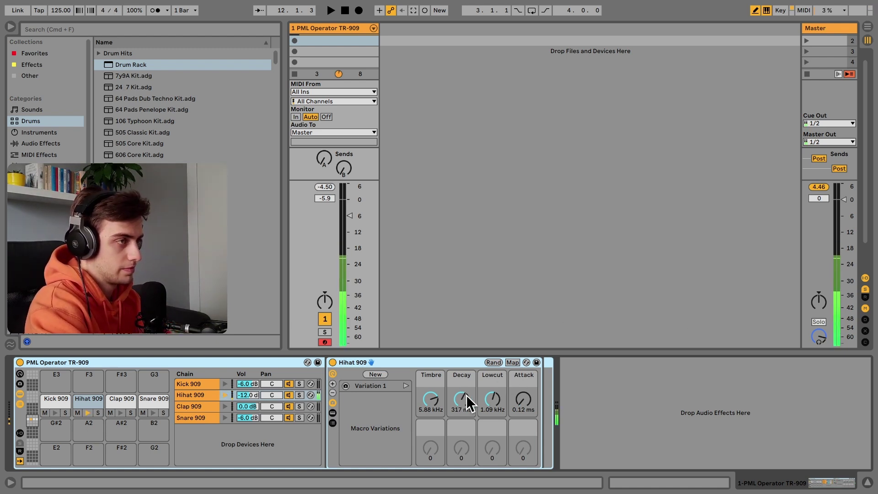
{"action": "scroll", "coordinate": [465, 394], "scroll_direction": "up", "scroll_amount": 8}
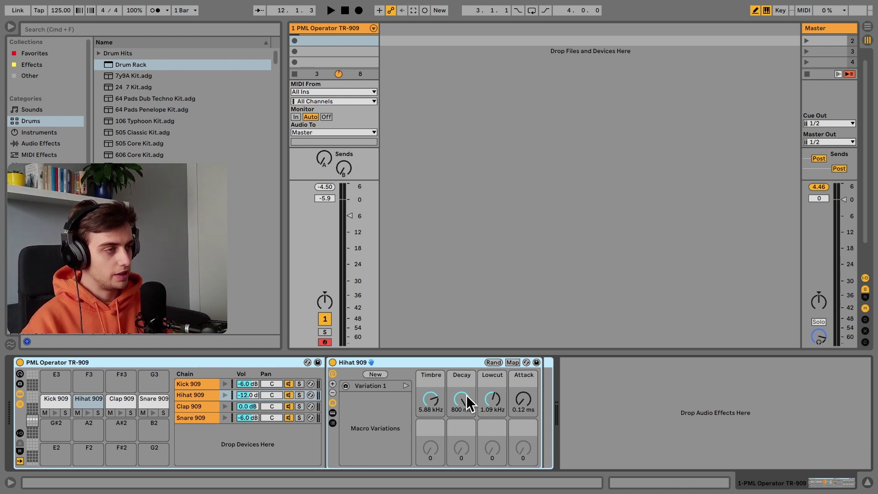
{"action": "left_click", "coordinate": [493, 362]}
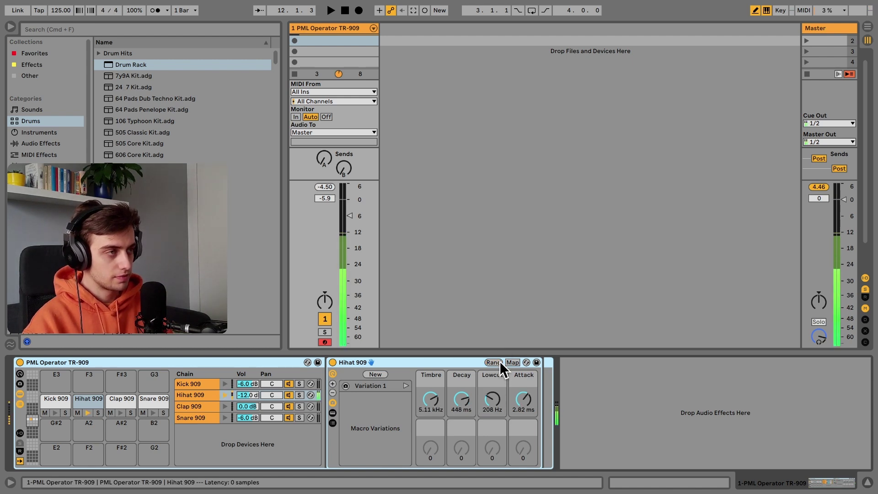
{"action": "left_click", "coordinate": [499, 361]}
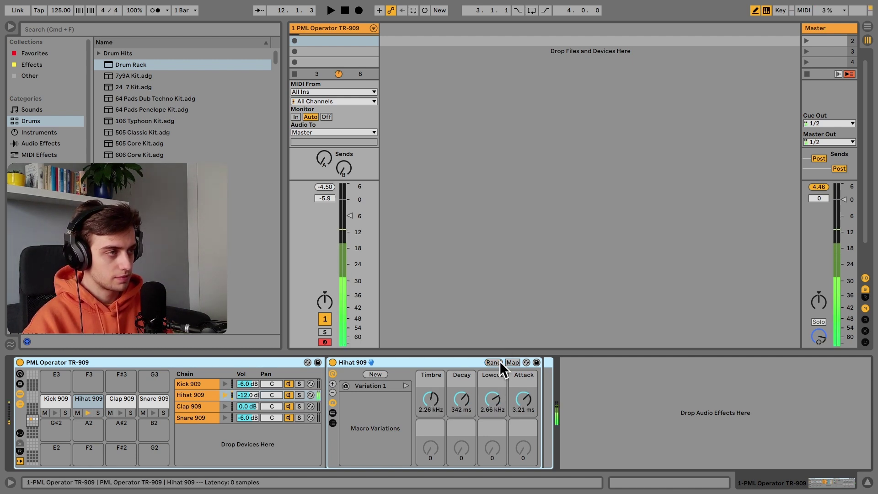
{"action": "left_click", "coordinate": [492, 362]}
{"action": "left_click", "coordinate": [493, 362]}
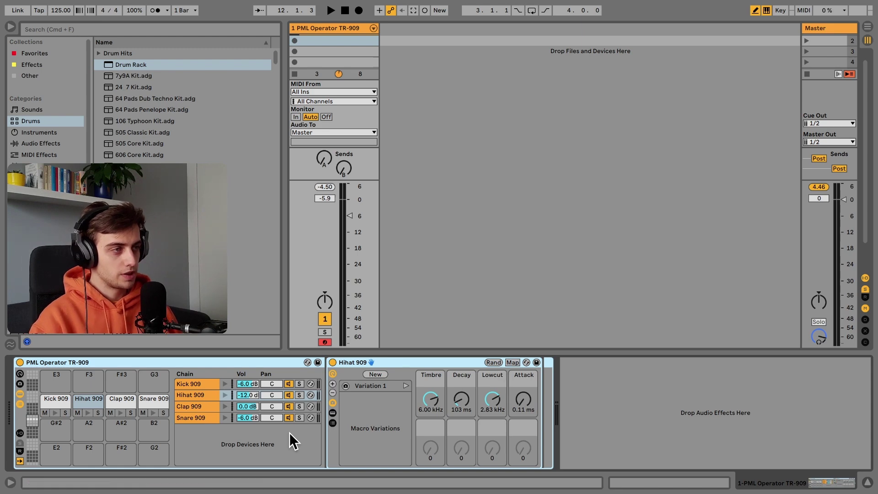
- Expand the hi-hat rack, then add a new MIDI track holding a default Operator
{"action": "left_click", "coordinate": [333, 407]}
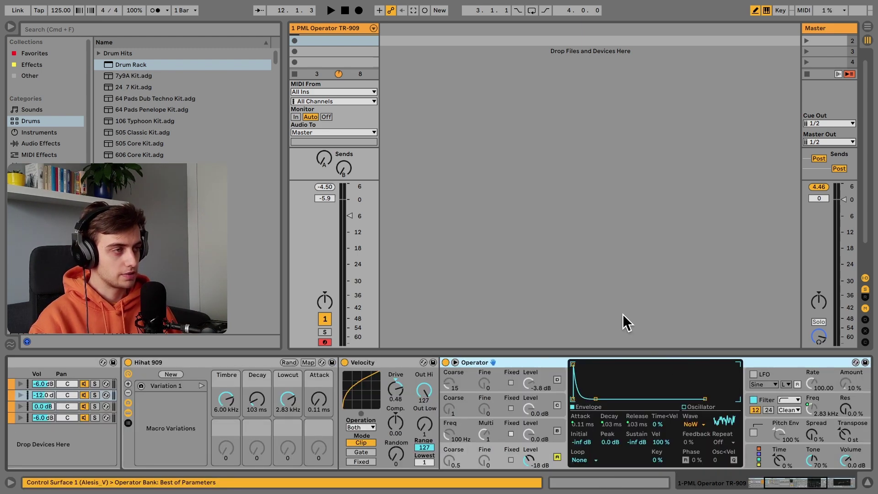
{"action": "key", "text": "super+shift+t"}
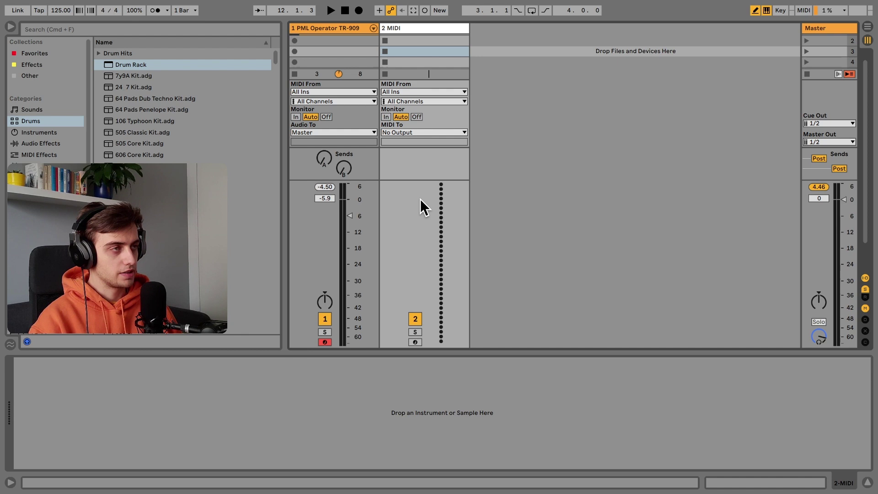
{"action": "left_click", "coordinate": [370, 460]}
{"action": "key", "text": "super+v"}
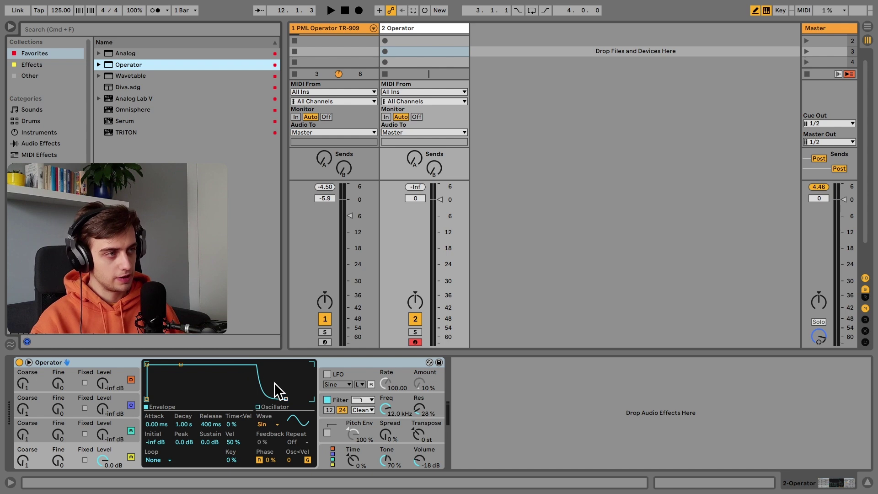
- Switch Operator's oscillator waveform to Noise White and check the filter settings
{"action": "left_click", "coordinate": [263, 424]}
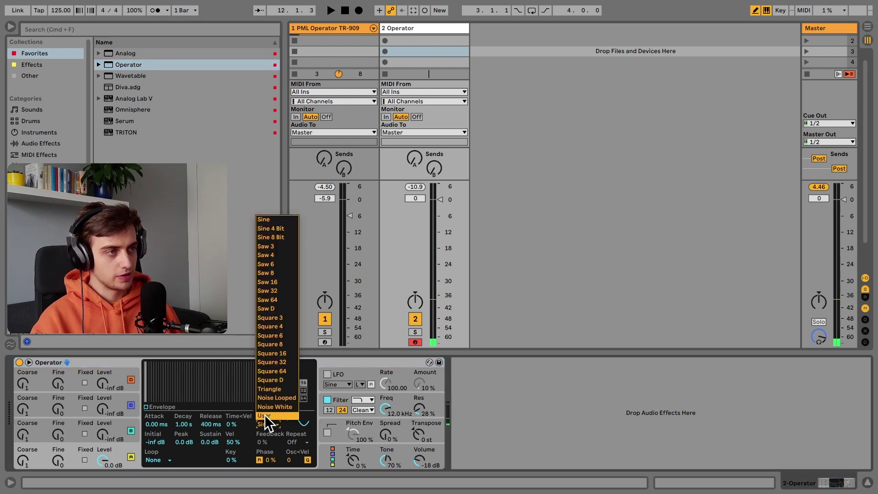
{"action": "left_click", "coordinate": [266, 406]}
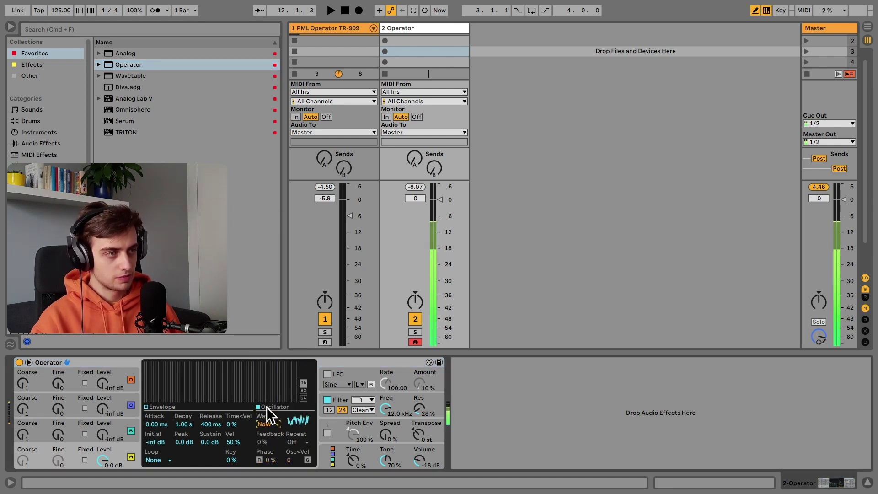
{"action": "left_click", "coordinate": [385, 410]}
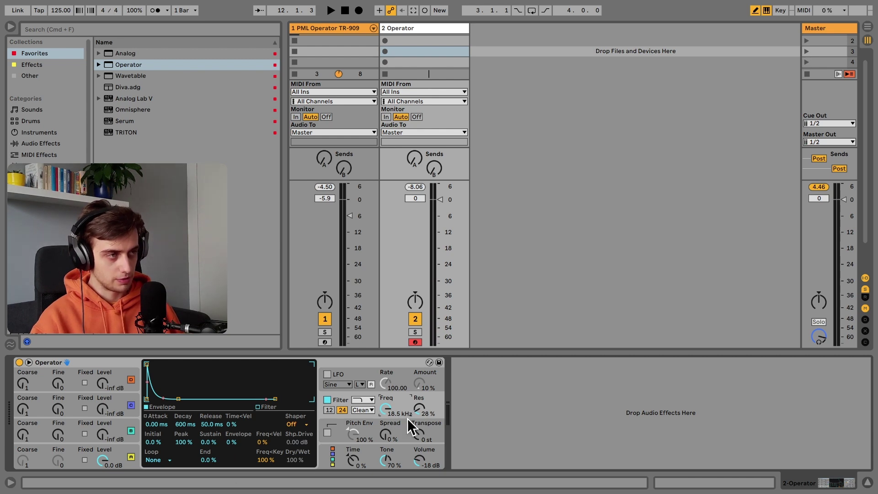
{"action": "left_click", "coordinate": [133, 443]}
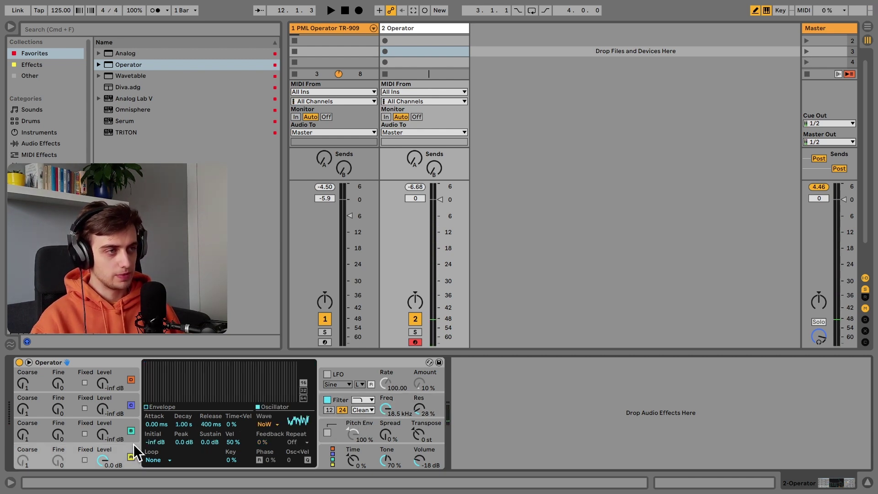
- Make oscillator A's envelope percussive with Sustain at -inf dB and Decay at 345 ms
{"action": "left_click", "coordinate": [155, 407]}
{"action": "left_click_drag", "start_coordinate": [211, 440], "coordinate": [211, 461]}
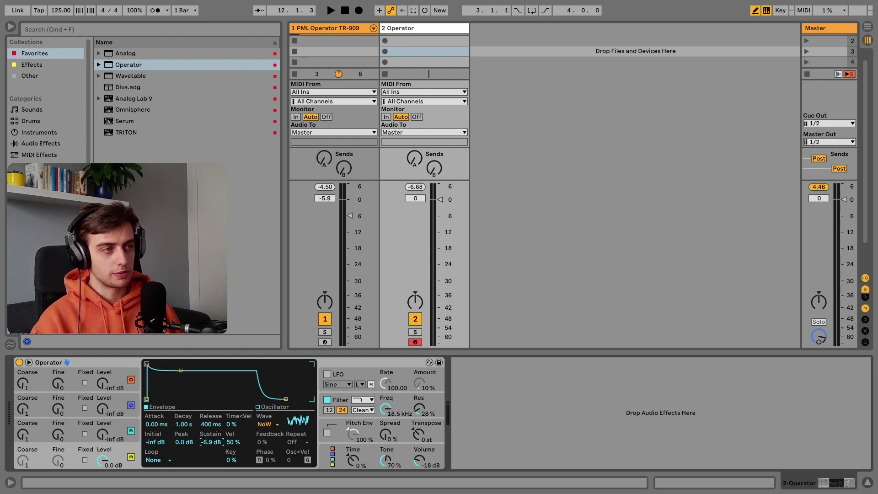
{"action": "mouse_move", "coordinate": [211, 424]}
{"action": "left_mouse_down"}
{"action": "mouse_move", "coordinate": [210, 434]}
{"action": "mouse_move", "coordinate": [218, 411]}
{"action": "left_mouse_up"}
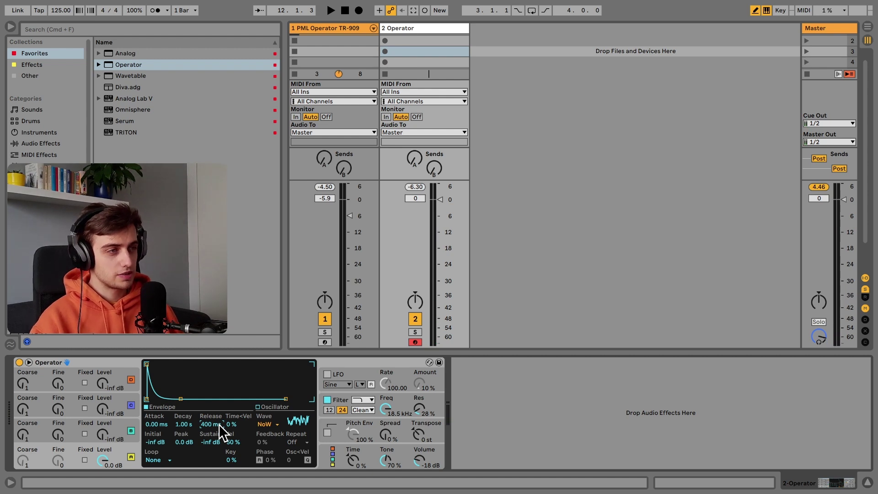
{"action": "left_click", "coordinate": [189, 423]}
{"action": "left_click_drag", "start_coordinate": [189, 424], "coordinate": [188, 439]}
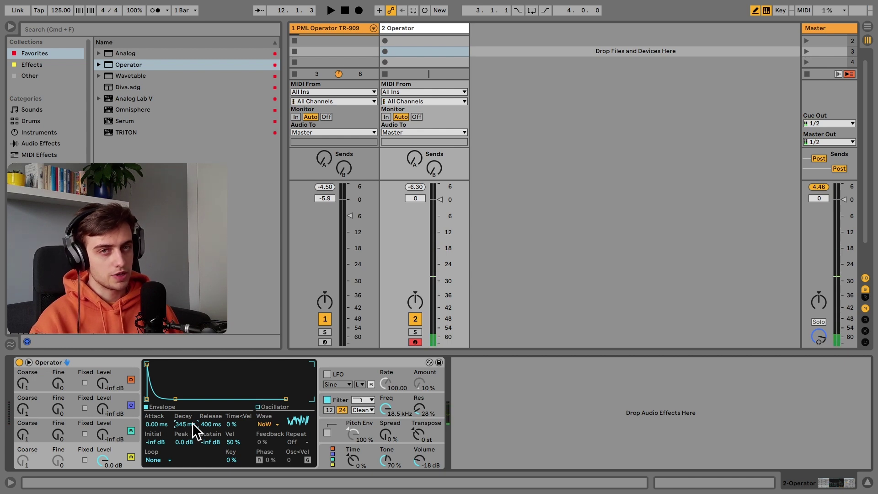
{"action": "left_click", "coordinate": [212, 423]}
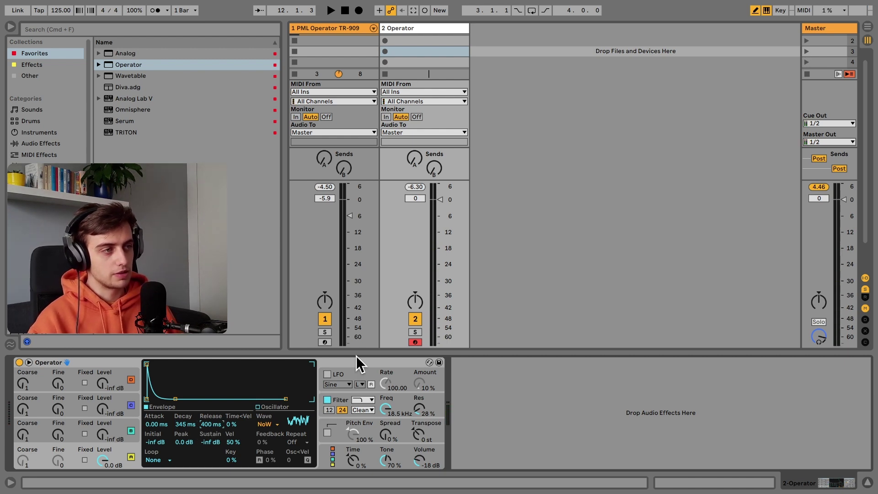
{"action": "left_click", "coordinate": [378, 362]}
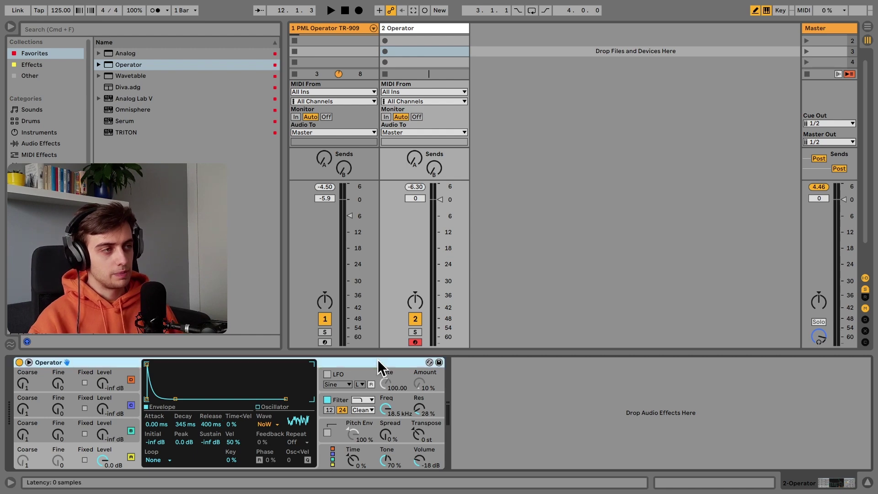
- Wrap Operator in an Instrument Rack and map decay and release to Macro 1, set to 380 ms
{"action": "key", "text": "super+g"}
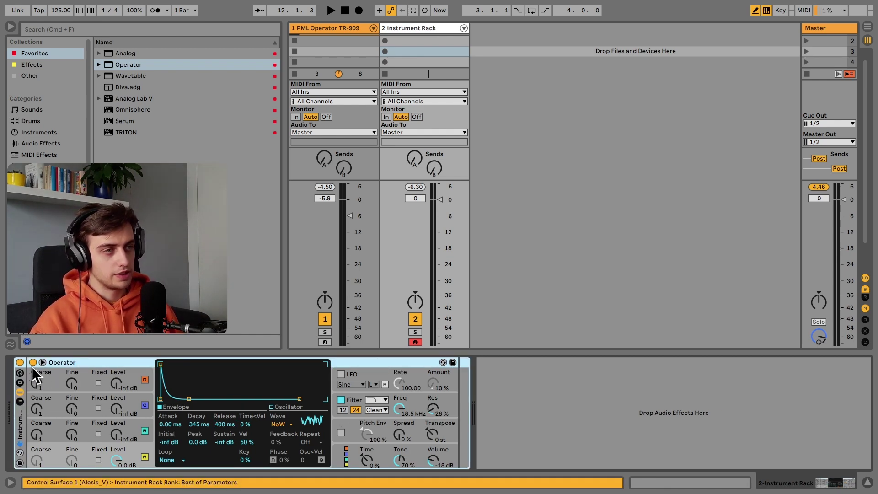
{"action": "left_click", "coordinate": [19, 374]}
{"action": "left_click", "coordinate": [123, 362]}
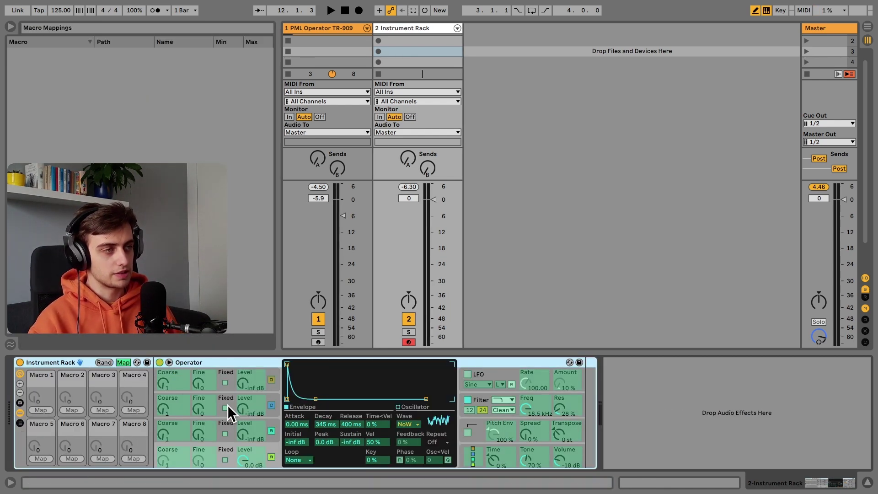
{"action": "left_click", "coordinate": [353, 423]}
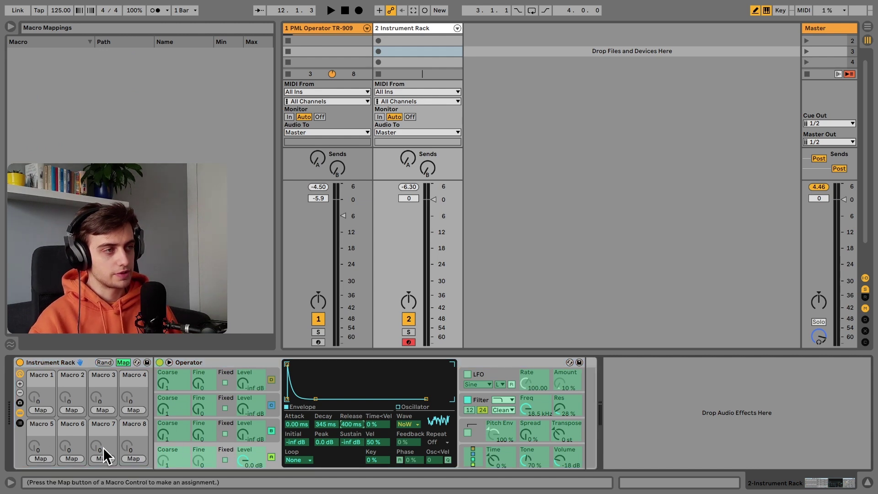
{"action": "left_click", "coordinate": [43, 408]}
{"action": "left_click", "coordinate": [325, 423]}
{"action": "left_click", "coordinate": [41, 410]}
{"action": "left_click", "coordinate": [121, 362]}
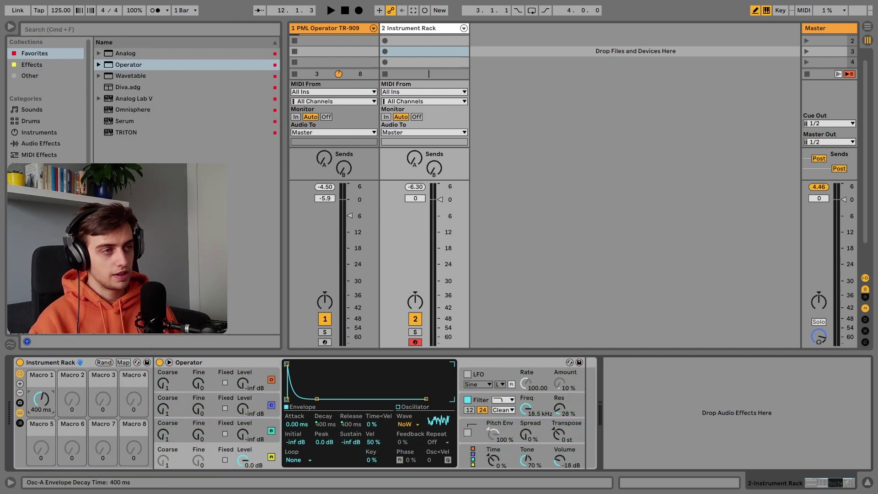
{"action": "left_click_drag", "start_coordinate": [41, 400], "coordinate": [41, 403]}
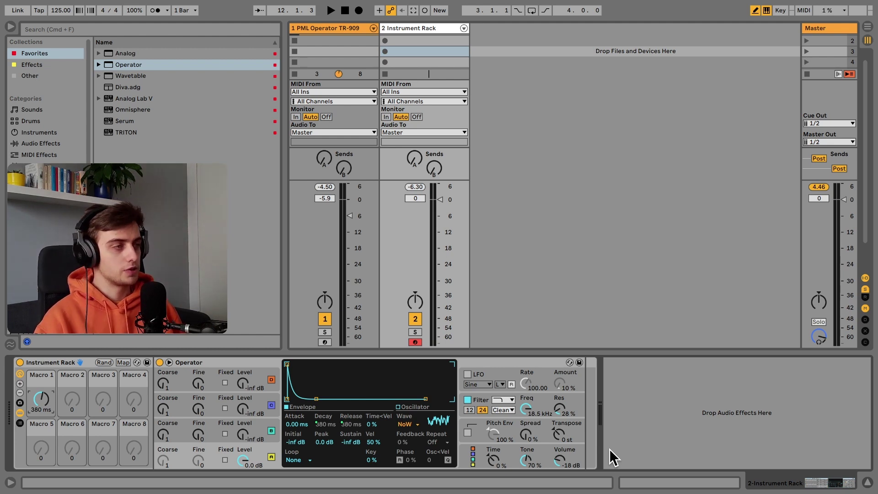
- Choose a different Operator filter type, lower the cutoff to 1.09 kHz and adjust resonance
{"action": "left_click", "coordinate": [509, 398]}
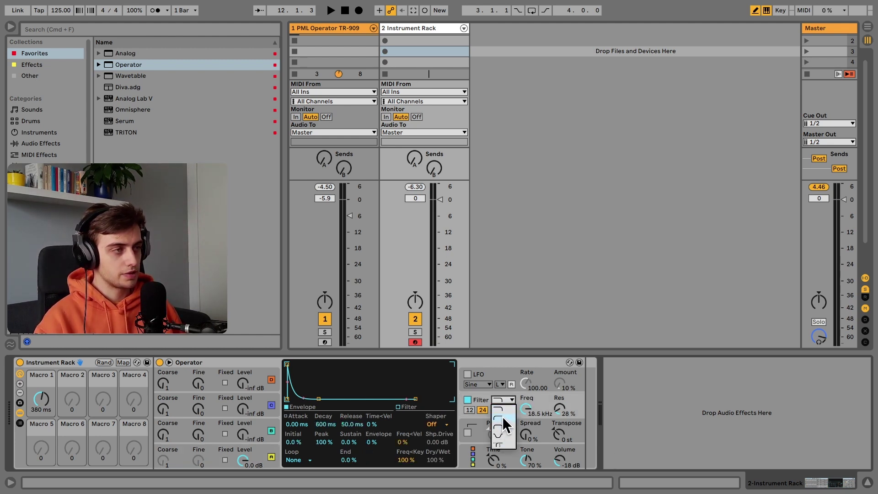
{"action": "left_click", "coordinate": [502, 416]}
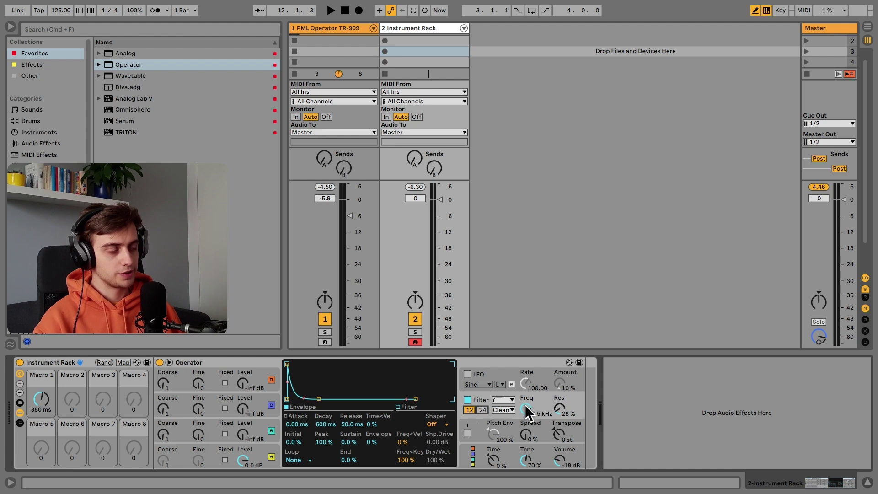
{"action": "left_click_drag", "start_coordinate": [528, 411], "coordinate": [524, 408]}
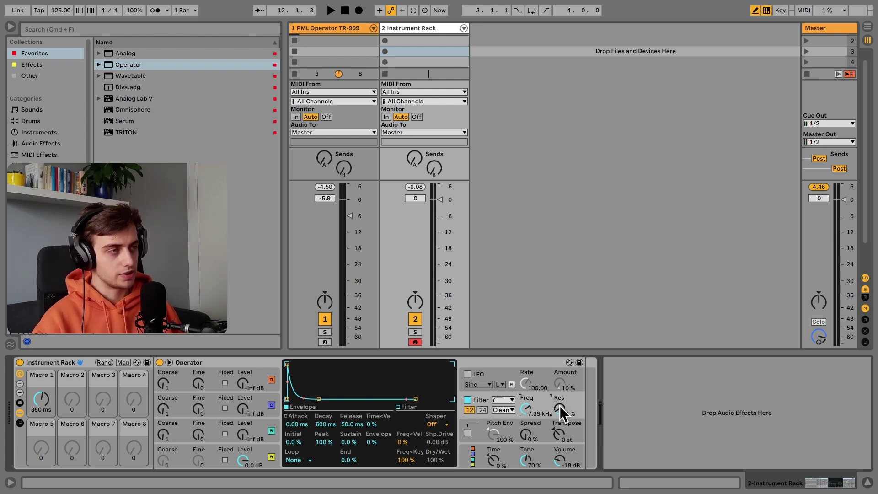
{"action": "left_click_drag", "start_coordinate": [560, 410], "coordinate": [527, 412]}
{"action": "left_click_drag", "start_coordinate": [559, 411], "coordinate": [559, 402]}
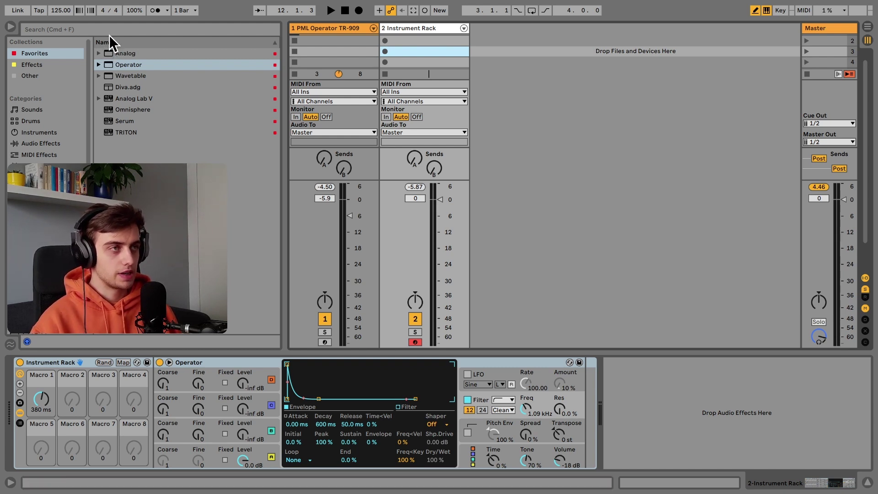
- Add EQ Eight after Operator and boost its band 3 by 6.82 dB at 7.74 kHz
{"action": "left_click", "coordinate": [75, 31]}
{"action": "type", "text": "eq"}
{"action": "left_click_drag", "start_coordinate": [123, 53], "coordinate": [571, 372]}
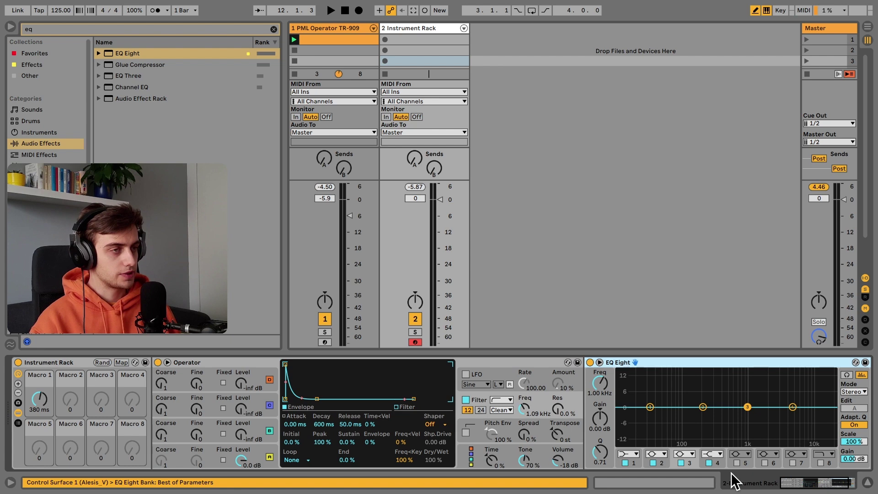
{"action": "left_click_drag", "start_coordinate": [670, 407], "coordinate": [728, 391]}
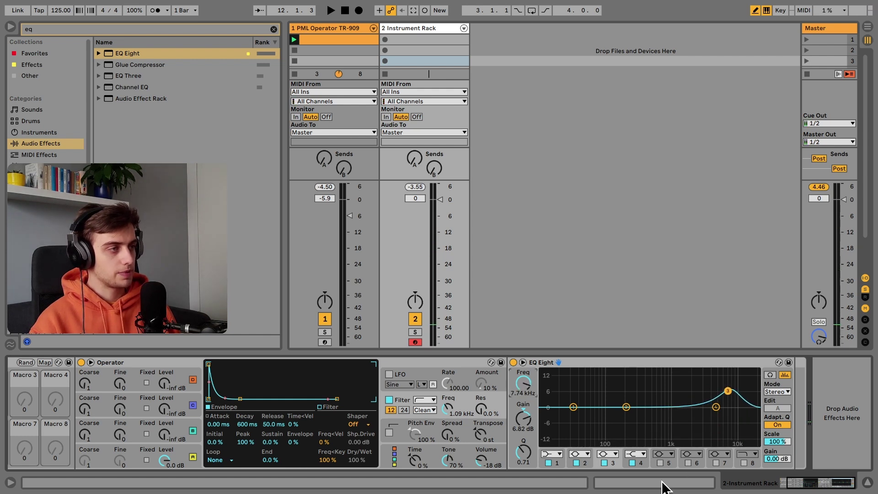
- Map Macro 2 to the EQ peak frequency and lower it to about 3.36 kHz
{"action": "left_click", "coordinate": [817, 482]}
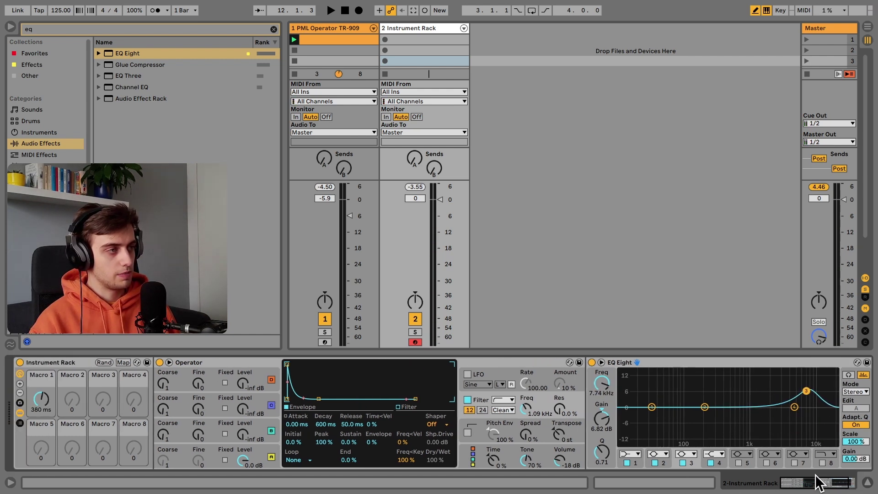
{"action": "left_click", "coordinate": [124, 362]}
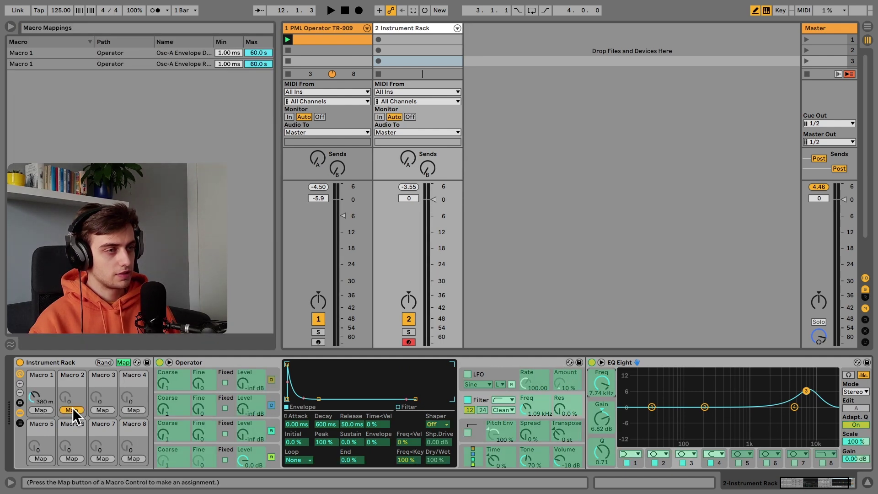
{"action": "left_click", "coordinate": [72, 409]}
{"action": "left_click", "coordinate": [123, 362]}
{"action": "left_click_drag", "start_coordinate": [72, 397], "coordinate": [71, 427]}
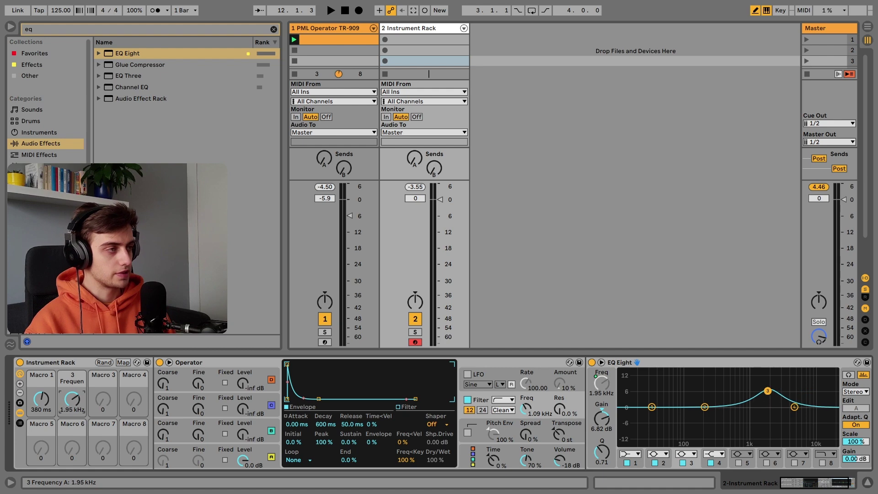
- Map Macro 3 to the filter frequency and Macro 4 to oscillator attack, raising attack to 5.66 ms
{"action": "left_click", "coordinate": [123, 363]}
{"action": "left_click", "coordinate": [528, 404]}
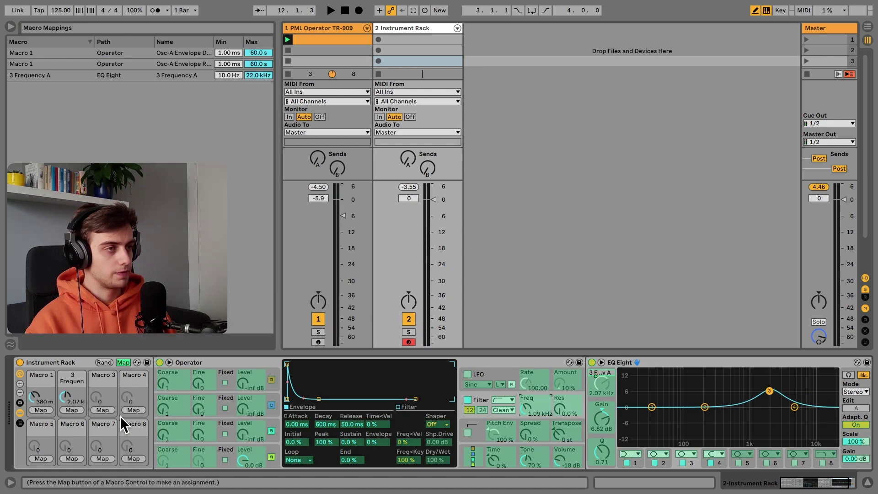
{"action": "left_click", "coordinate": [102, 409]}
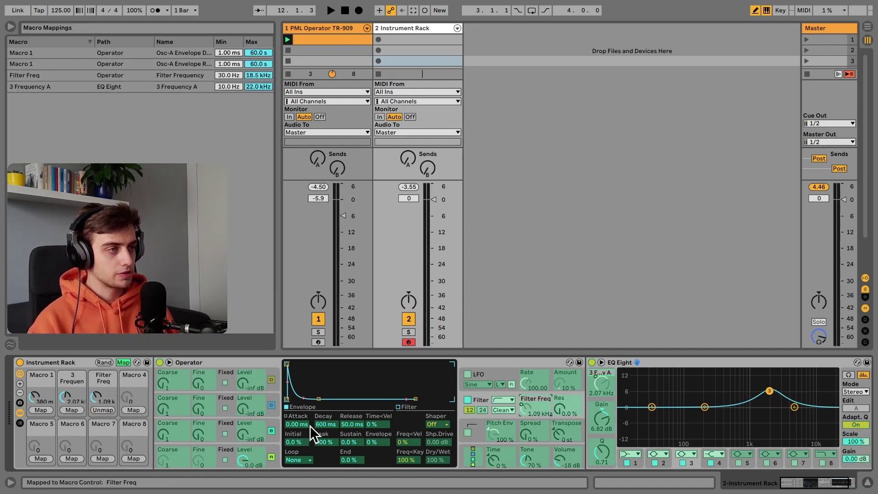
{"action": "left_click", "coordinate": [275, 445]}
{"action": "left_click", "coordinate": [297, 424]}
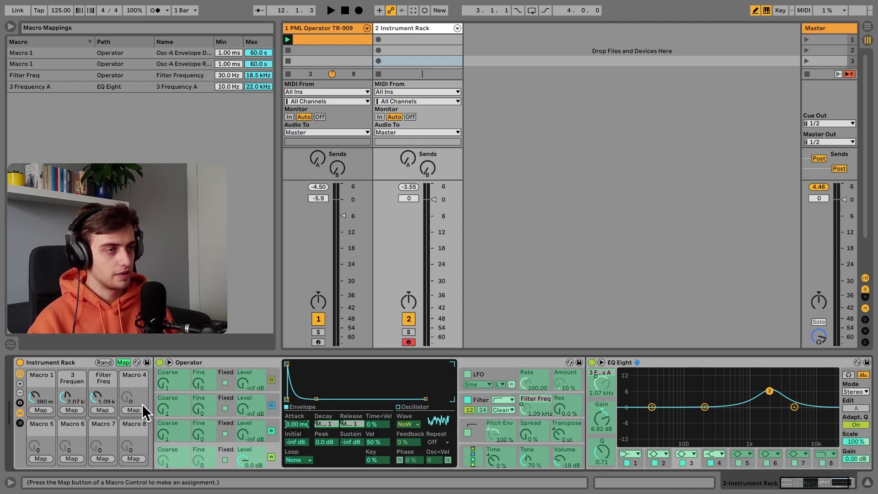
{"action": "left_click", "coordinate": [135, 406]}
{"action": "key", "text": "ctrl+m"}
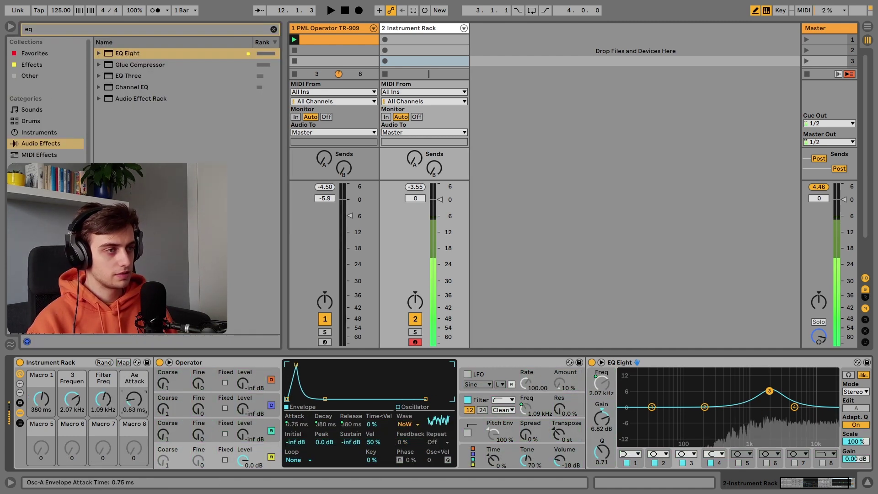
{"action": "left_click_drag", "start_coordinate": [134, 399], "coordinate": [134, 381]}
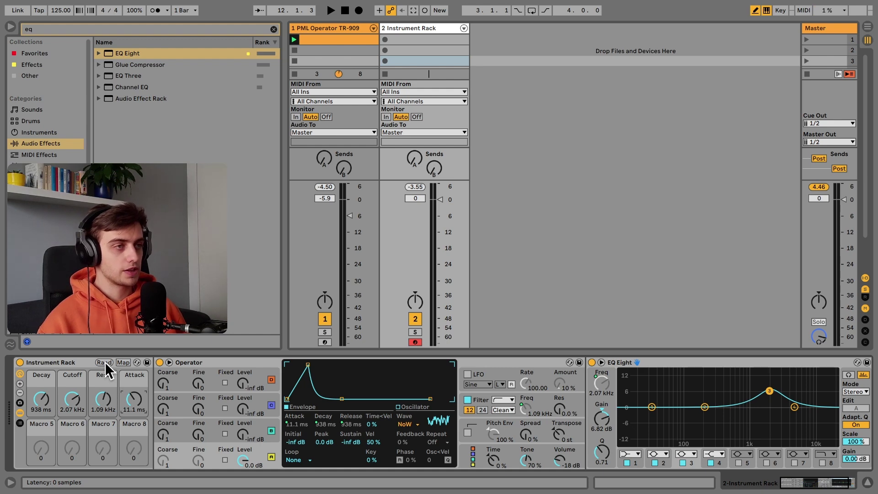
- Limit the Decay mapping to 80–800 ms and set the release mapping minimum to 80 ms
{"action": "left_click", "coordinate": [119, 362]}
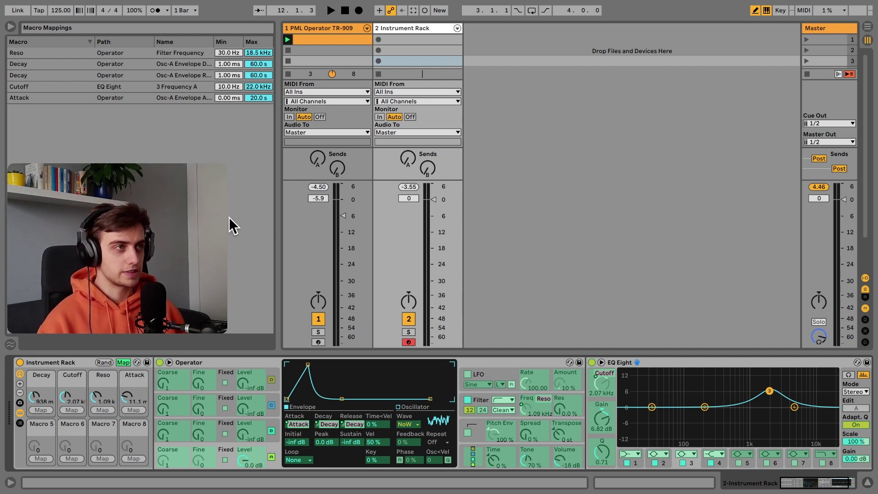
{"action": "left_click", "coordinate": [237, 64]}
{"action": "type", "text": "80"}
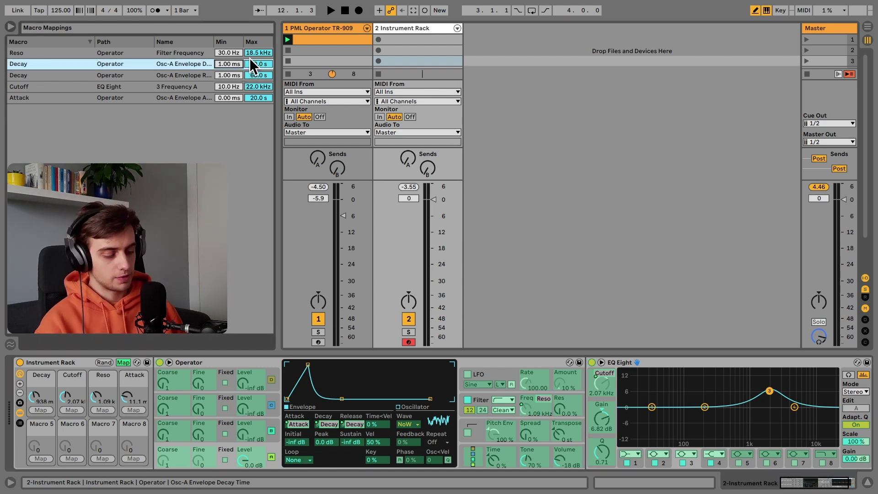
{"action": "key", "text": "Return"}
{"action": "left_click", "coordinate": [251, 62]}
{"action": "type", "text": "800"}
{"action": "key", "text": "Return"}
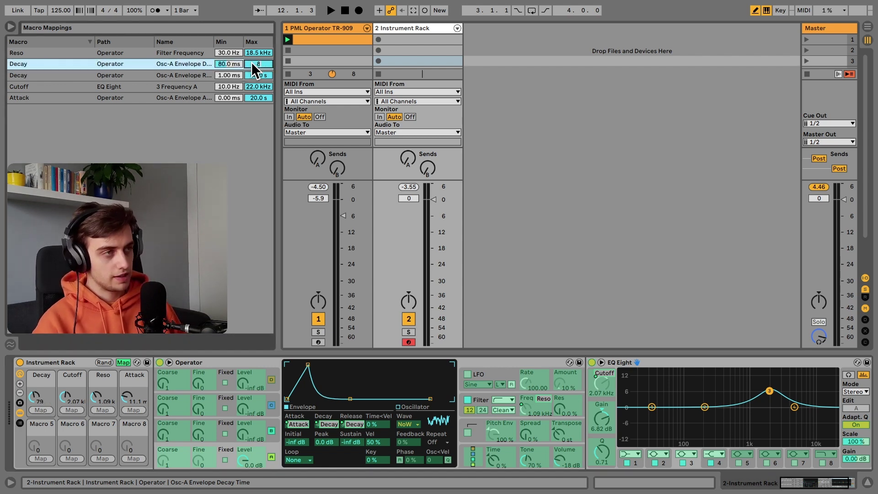
{"action": "left_click", "coordinate": [228, 76]}
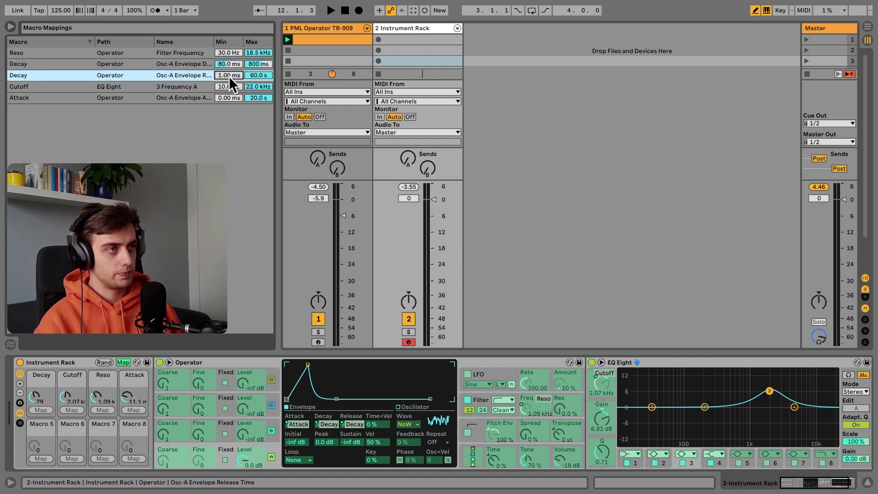
{"action": "type", "text": "80"}
{"action": "key", "text": "Return"}
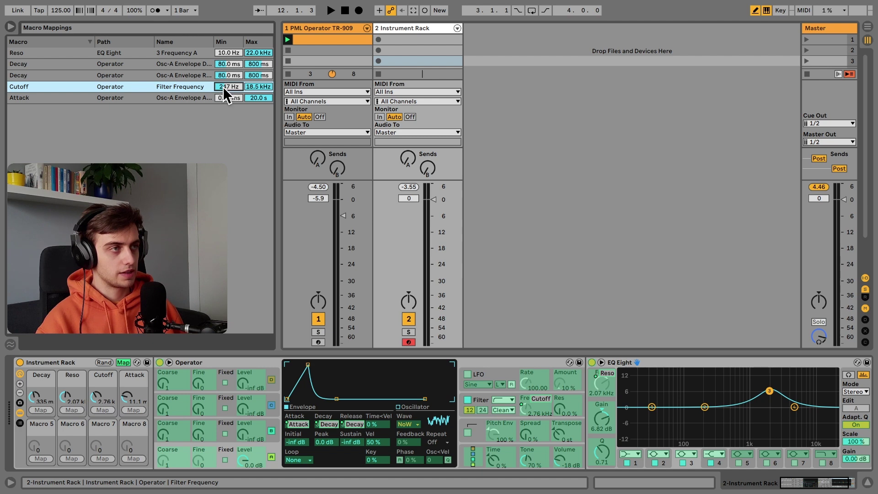
- Set Cutoff minimum to 709 Hz, Reso minimum to 673 Hz and Attack maximum to 20 ms
{"action": "left_click_drag", "start_coordinate": [224, 87], "coordinate": [223, 83]}
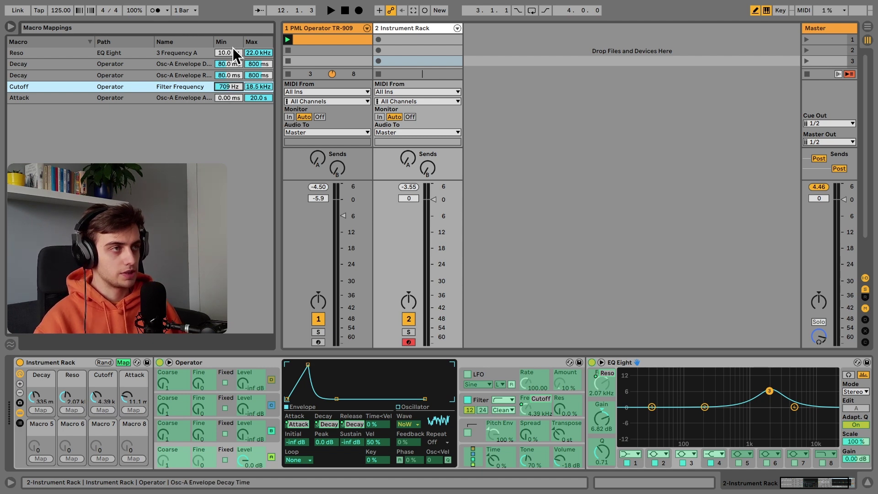
{"action": "left_click_drag", "start_coordinate": [234, 50], "coordinate": [233, 32]}
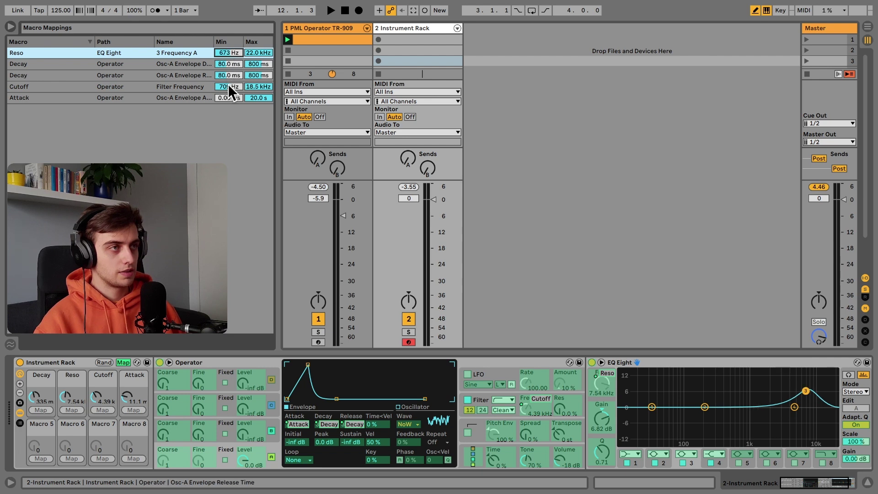
{"action": "left_click", "coordinate": [253, 95]}
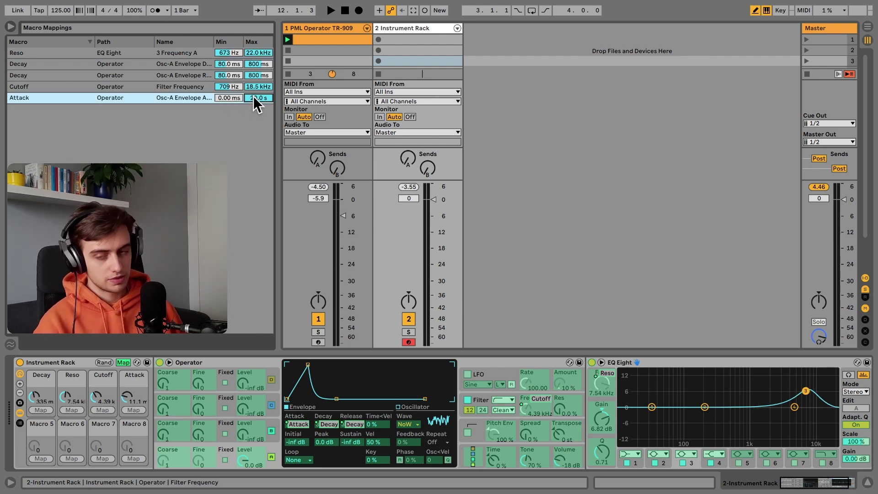
{"action": "type", "text": "20"}
{"action": "key", "text": "Return"}
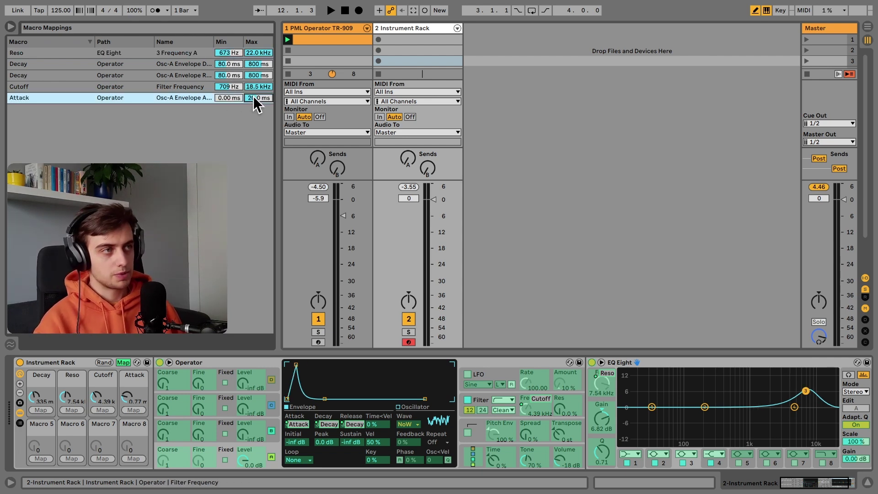
- Exit Map mode and randomize the macros to Decay 95.2 ms, Reso 6.45 kHz, Cutoff 12.8 kHz, Attack 1.88 ms
{"action": "left_click", "coordinate": [128, 362]}
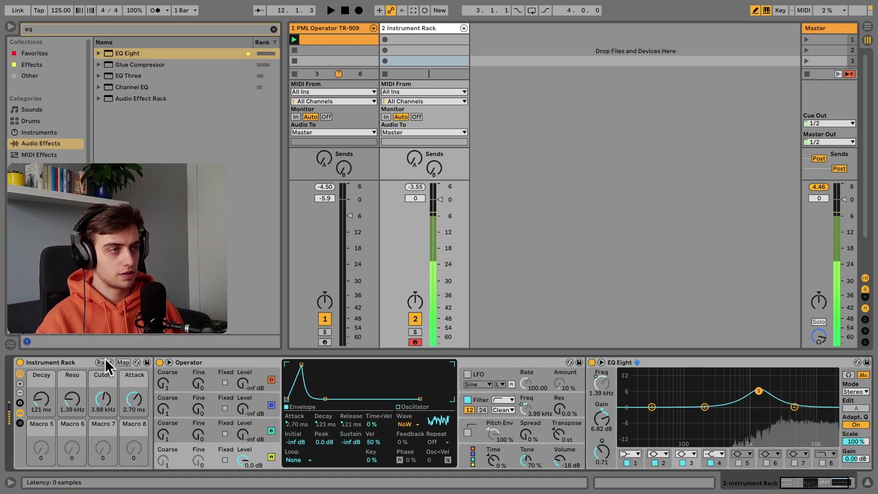
{"action": "left_click", "coordinate": [103, 363]}
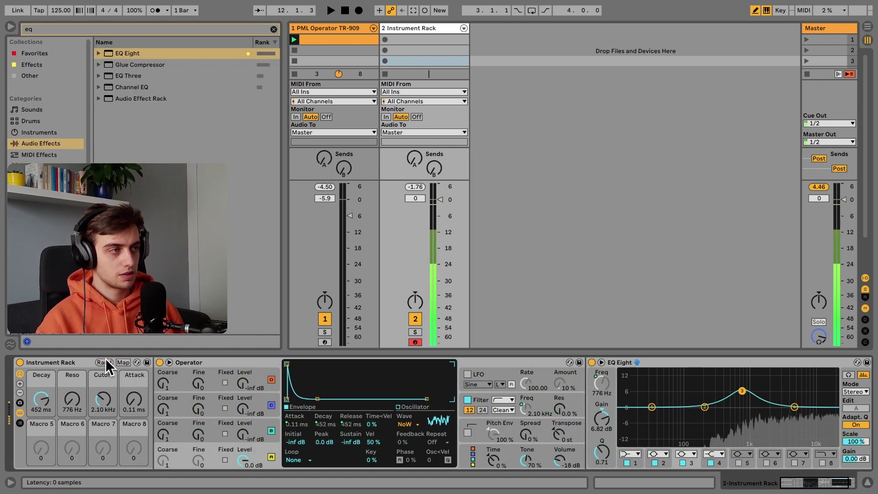
{"action": "left_click", "coordinate": [105, 359]}
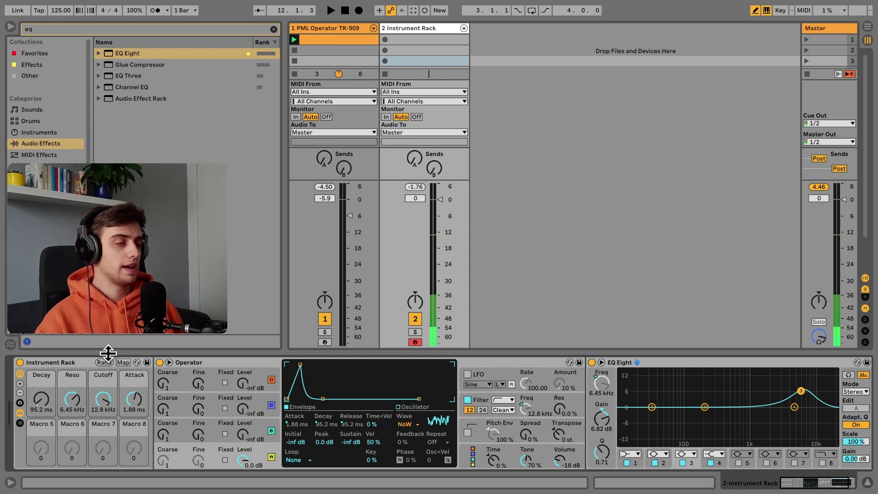